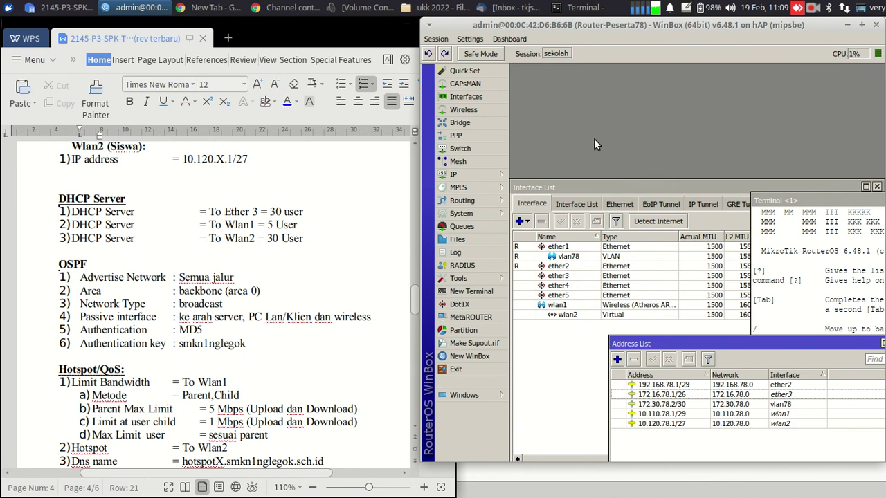
Maximize the router session window and show the list of configured DHCP servers
left_click(862, 26)
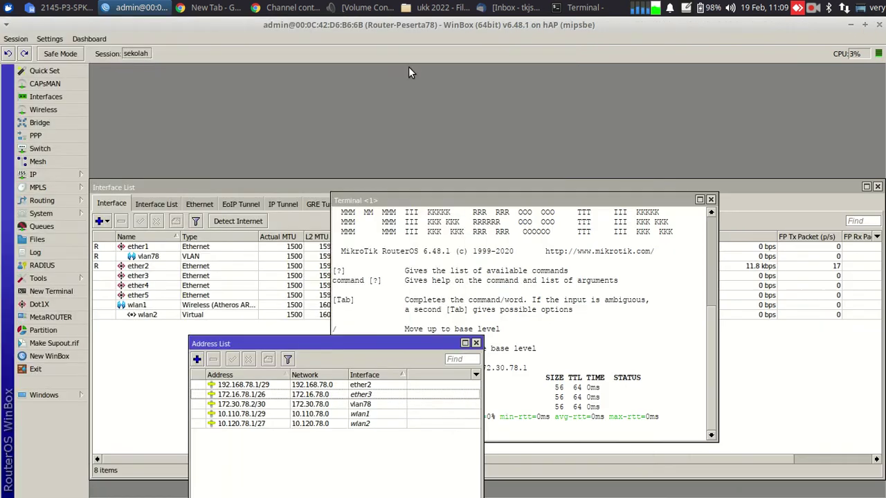
left_click(67, 173)
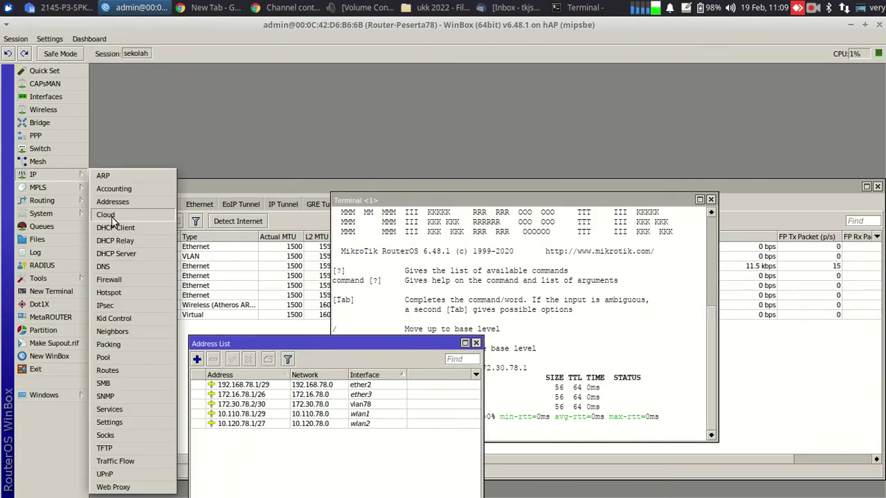
left_click(131, 253)
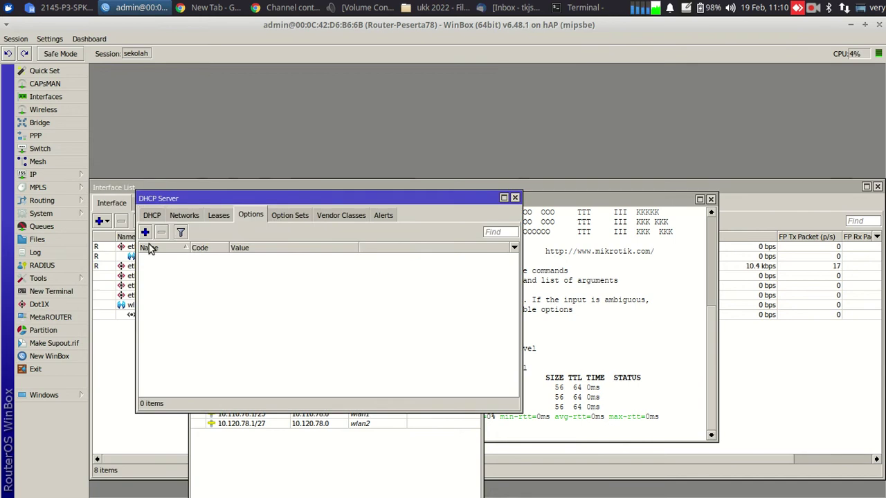
left_click(150, 215)
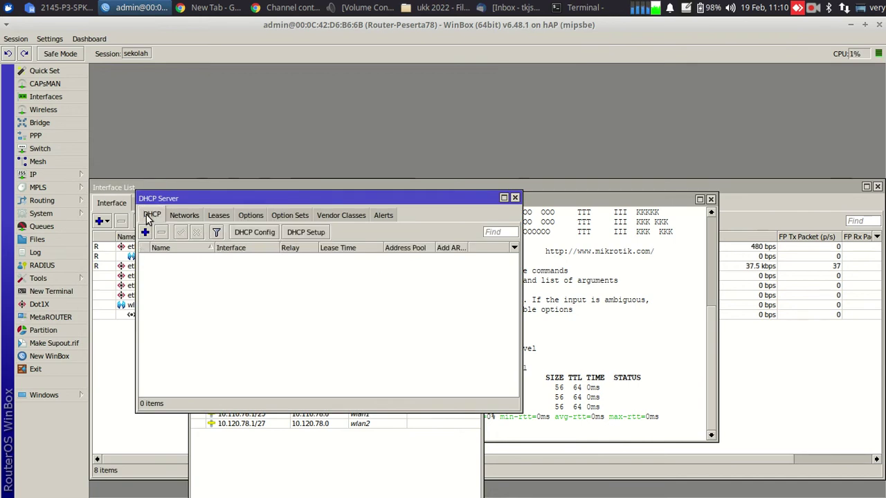
Run DHCP Setup on ether3 with network 172.16.78.0/26, gateway 172.16.78.1, pool 172.16.78.2-172.16.78.62 and lease time 00:10:00, keeping the proposed DNS servers
left_click(307, 232)
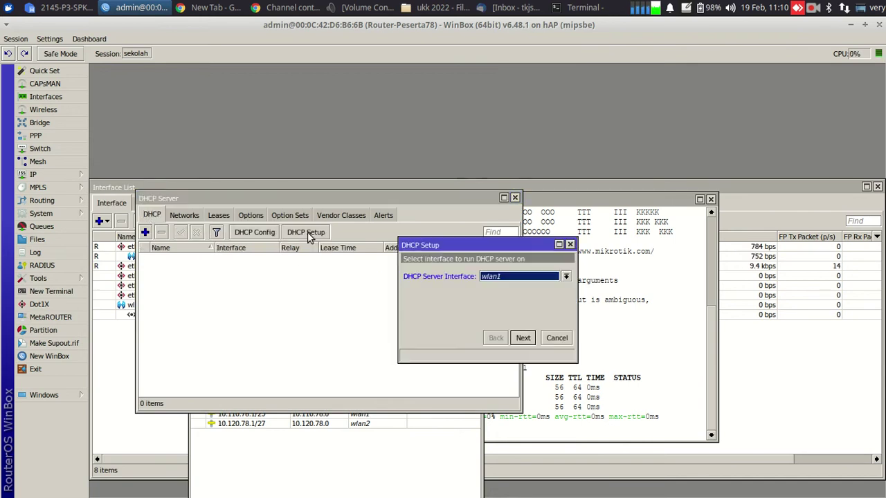
left_click(503, 274)
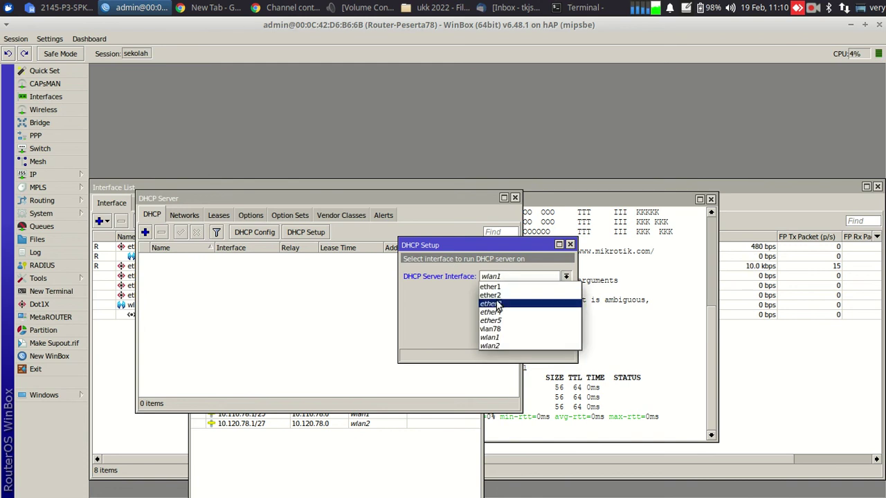
left_click(498, 304)
left_click(522, 339)
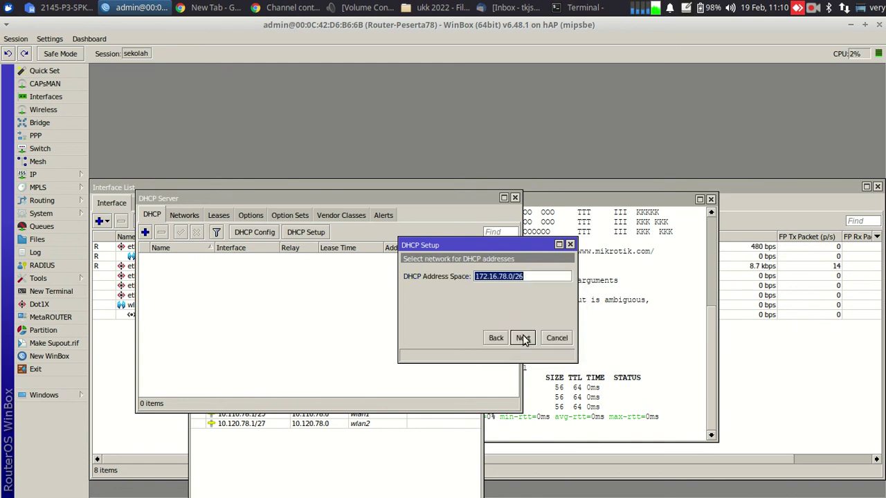
left_click(523, 338)
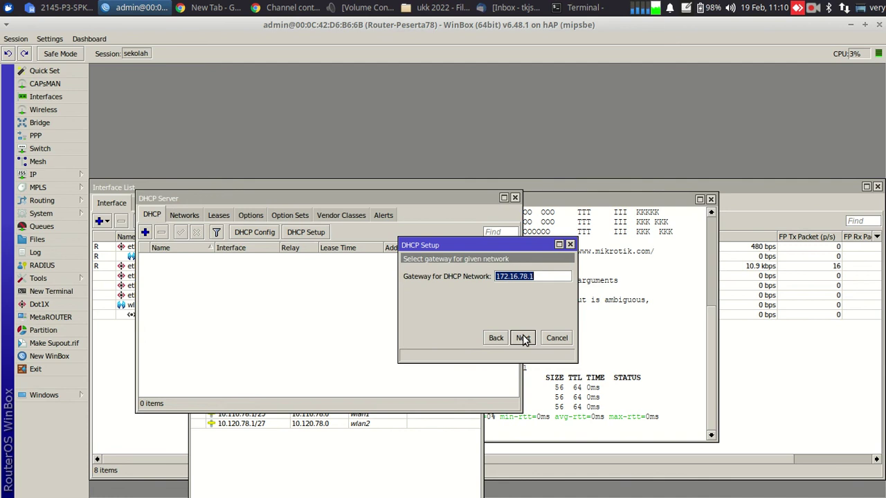
left_click(522, 339)
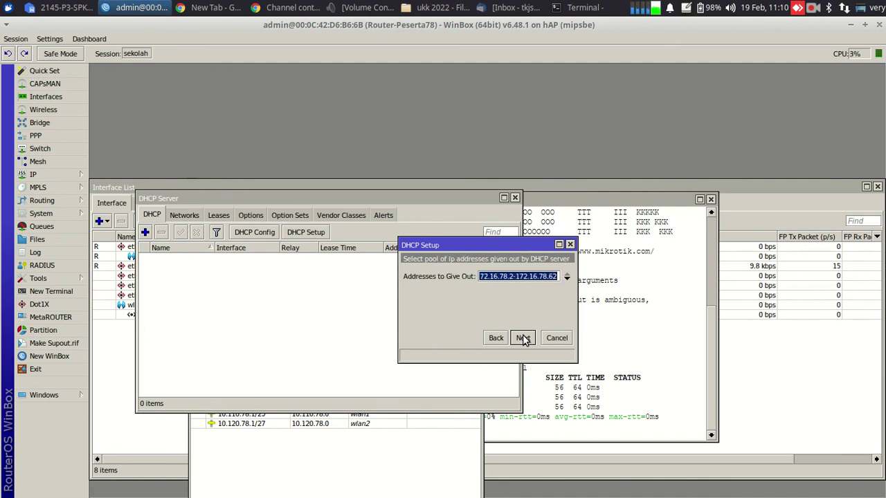
left_click(522, 339)
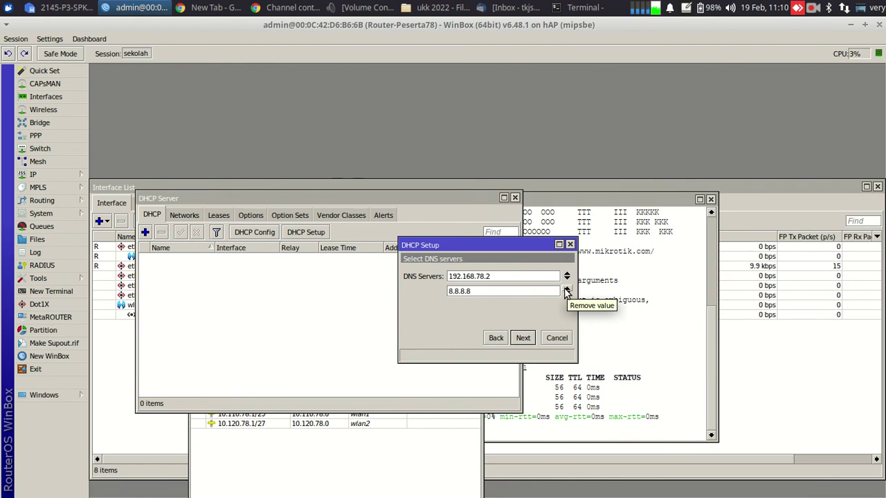
left_click(523, 339)
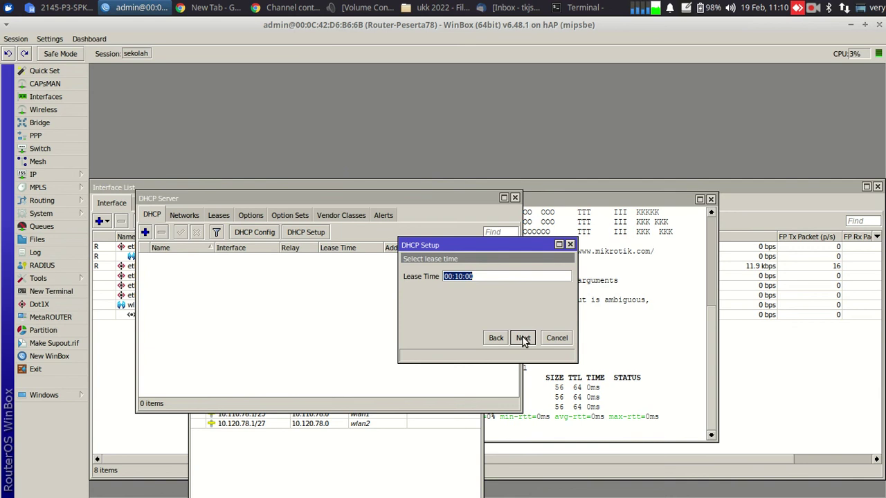
left_click(522, 339)
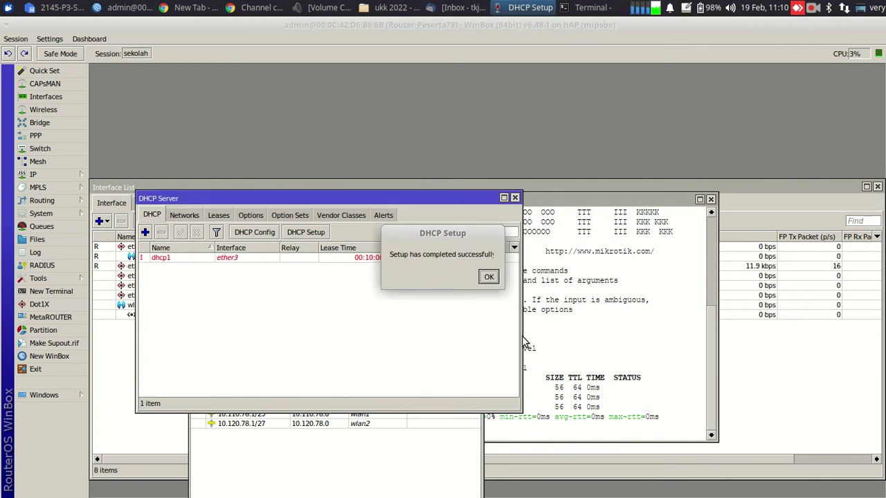
left_click(489, 278)
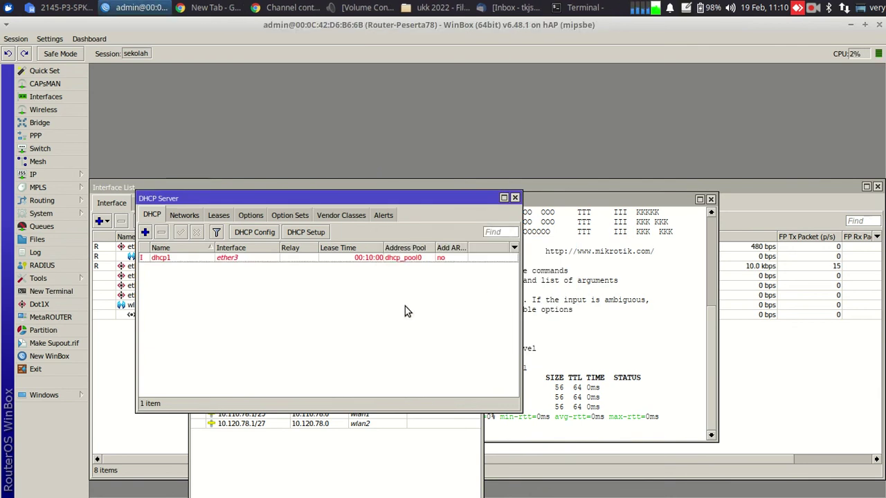
Run DHCP Setup on wlan1 with network 10.110.78.0/29, gateway 10.110.78.1, DNS servers 192.168.78.2 and 8.8.8.8, and lease time 00:10:00
left_click(306, 232)
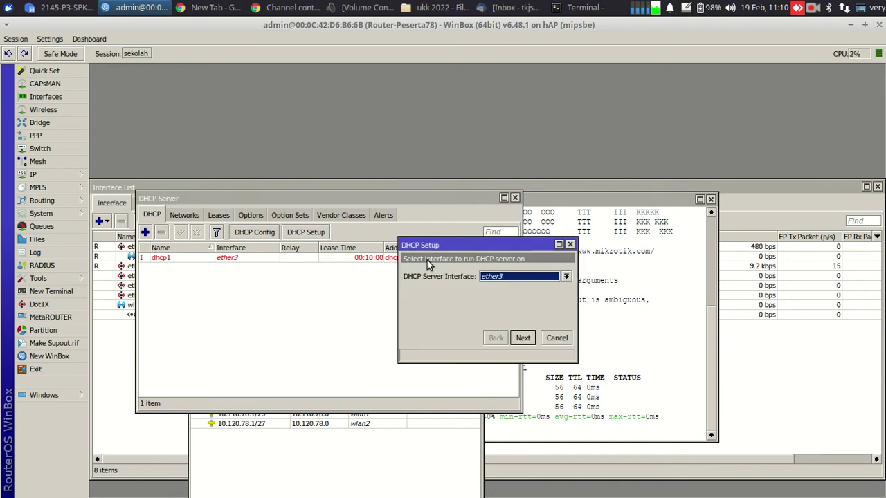
left_click(494, 276)
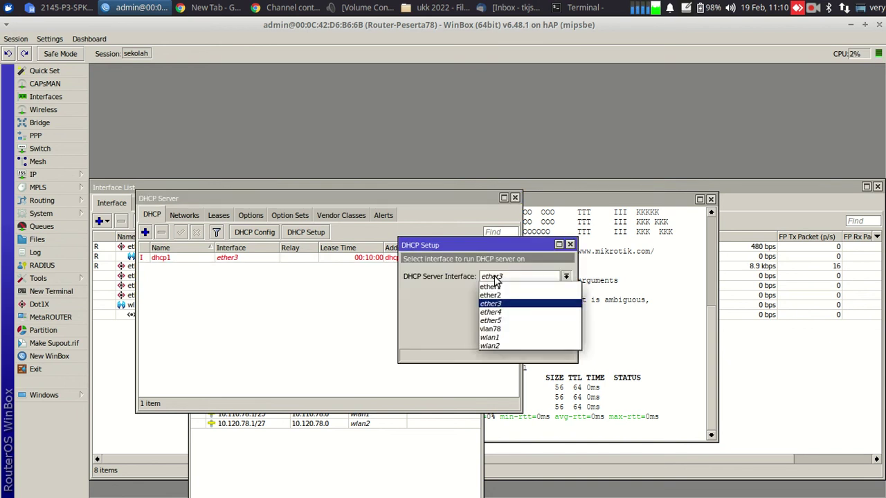
left_click(493, 338)
left_click(522, 338)
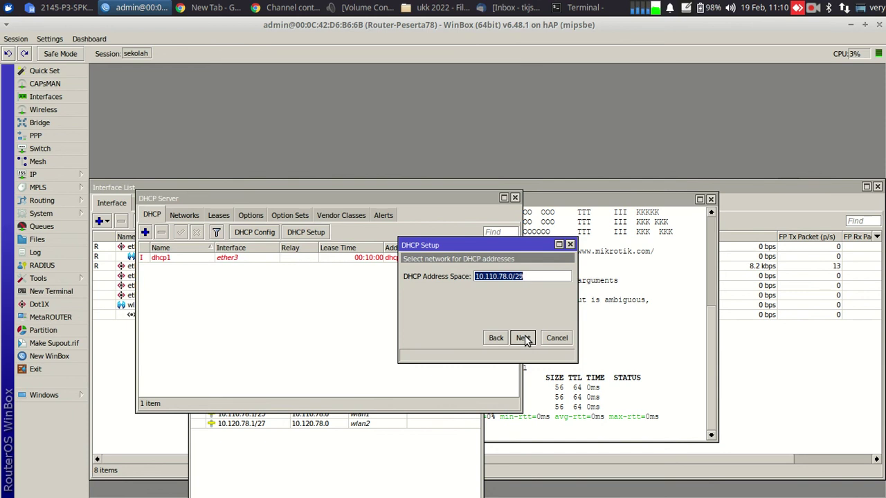
left_click(523, 338)
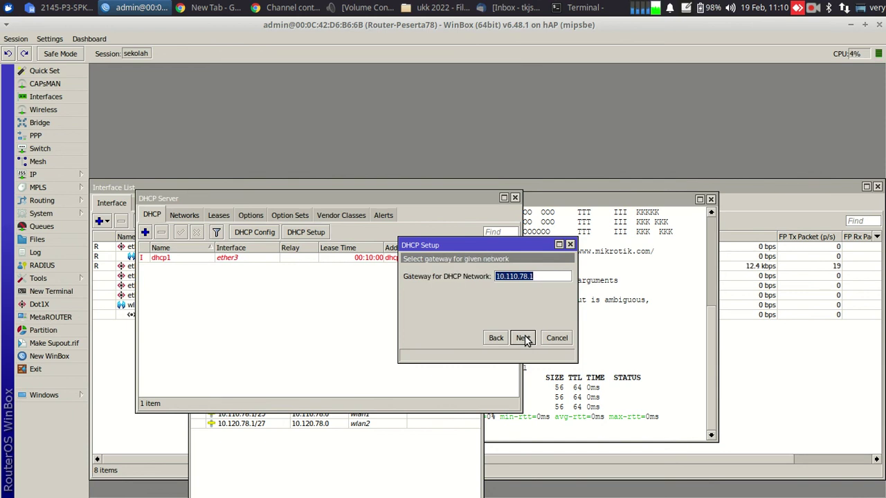
left_click(523, 337)
left_click(524, 338)
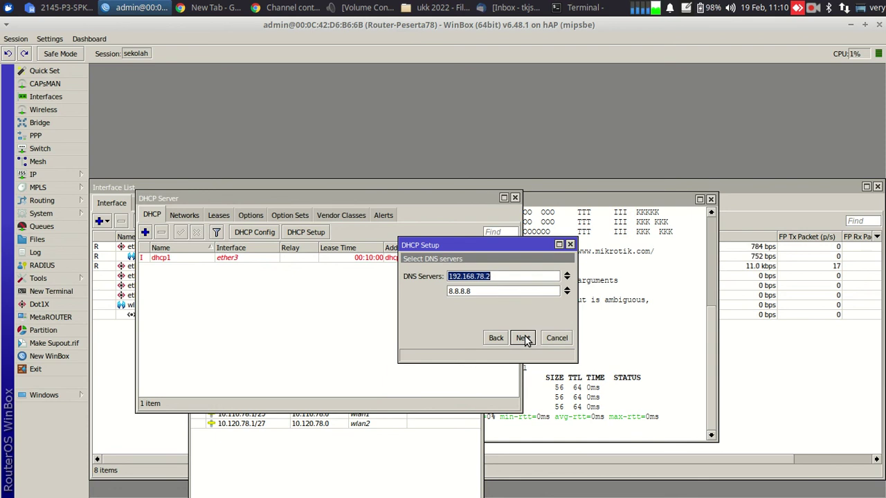
left_click(524, 338)
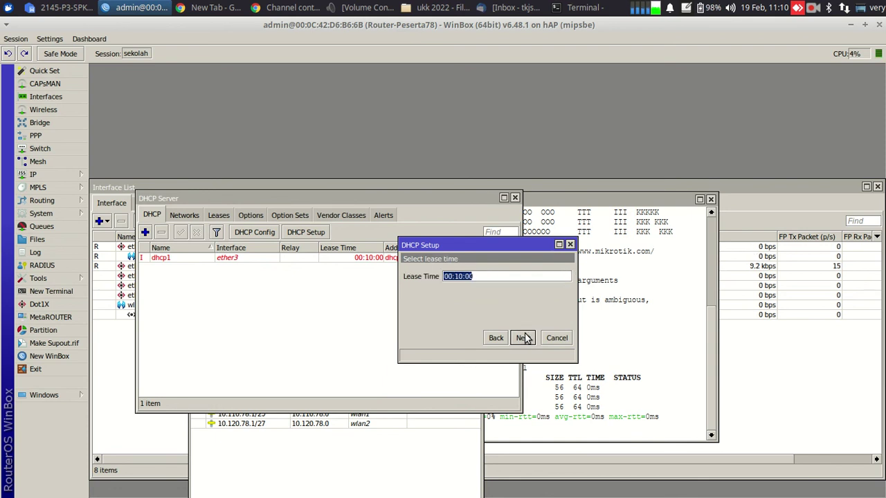
left_click(523, 338)
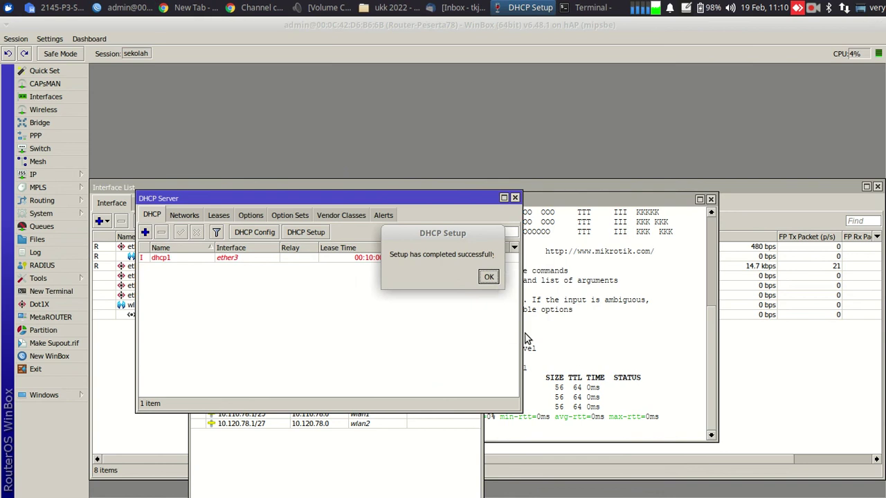
left_click(488, 278)
Start DHCP Setup on wlan2 with network 10.120.78.0/27, the proposed gateway and address pool 10.120.78.2-10.120.78.30
left_click(322, 235)
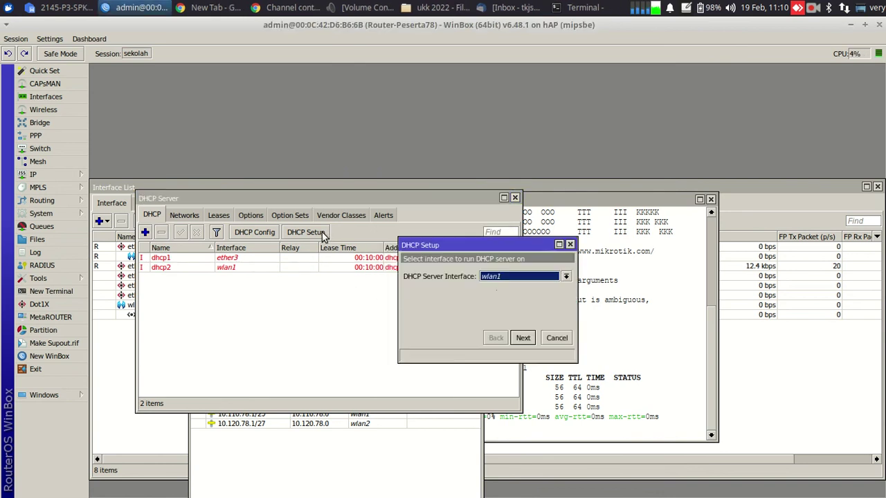
left_click(517, 277)
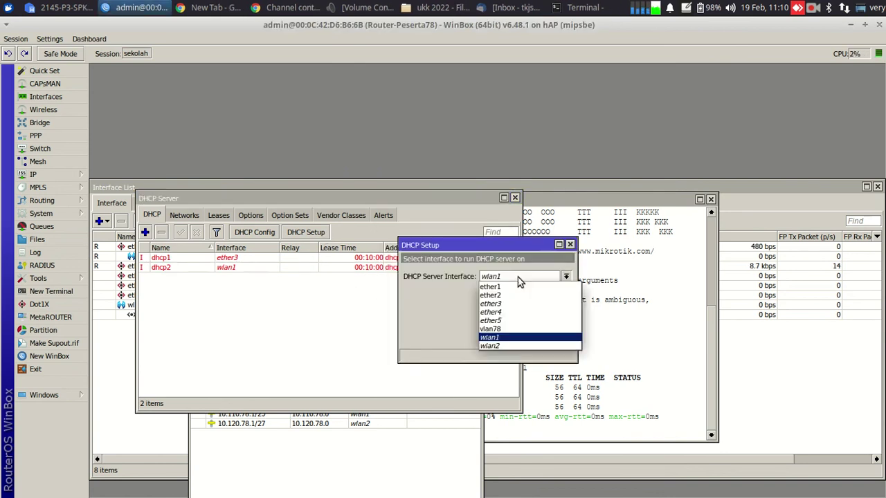
left_click(494, 345)
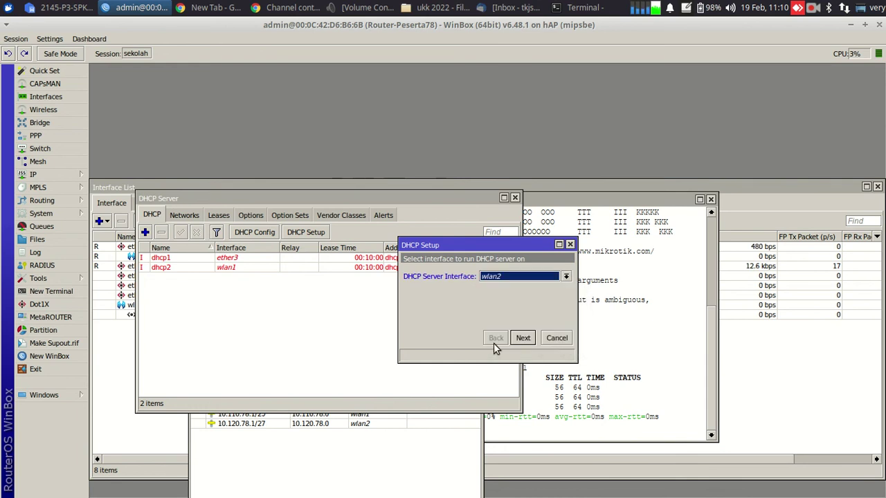
left_click(522, 338)
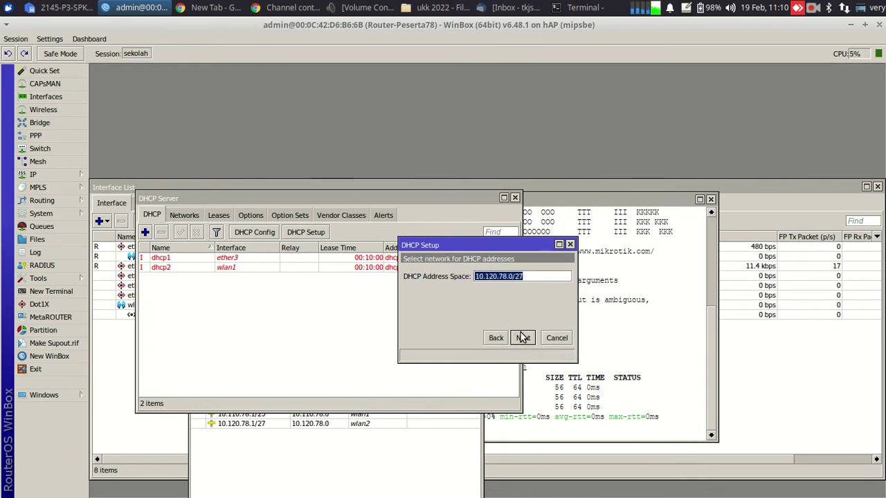
left_click(523, 338)
left_click(522, 337)
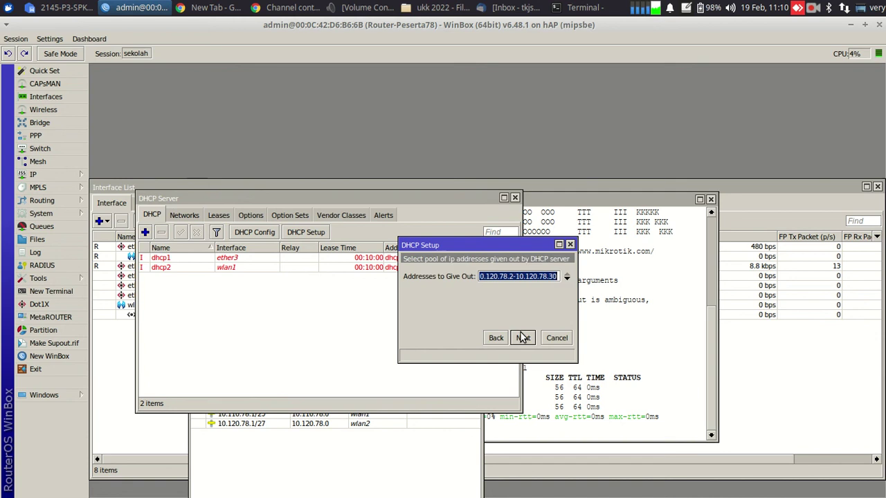
left_click(522, 337)
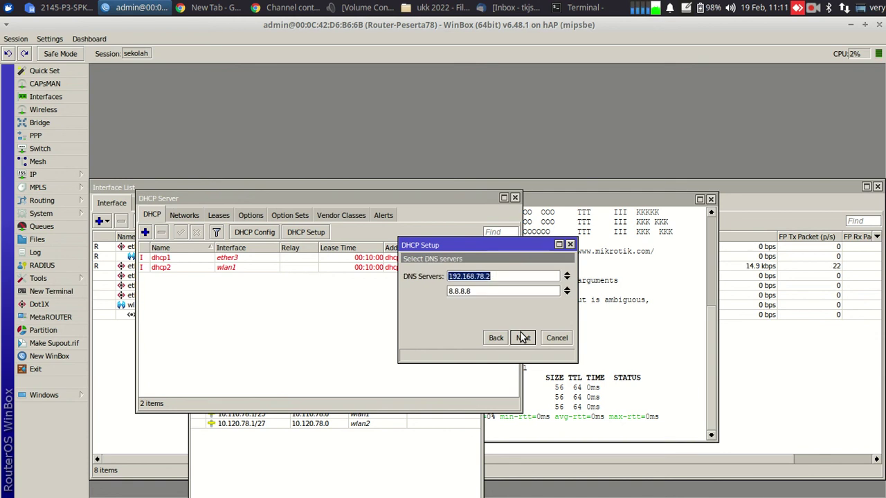
Add 10.110.78.1 as a third DNS server for wlan2 and complete the DHCP setup with the proposed lease time
left_click(568, 294)
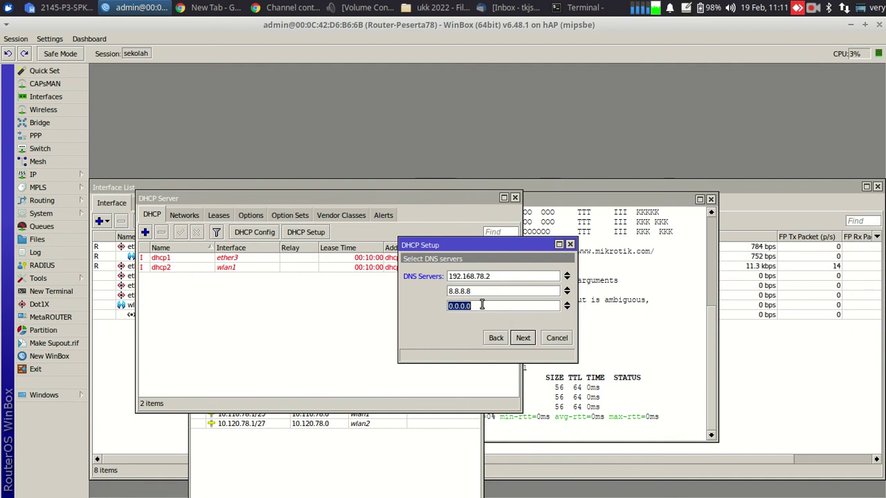
type("10.110.")
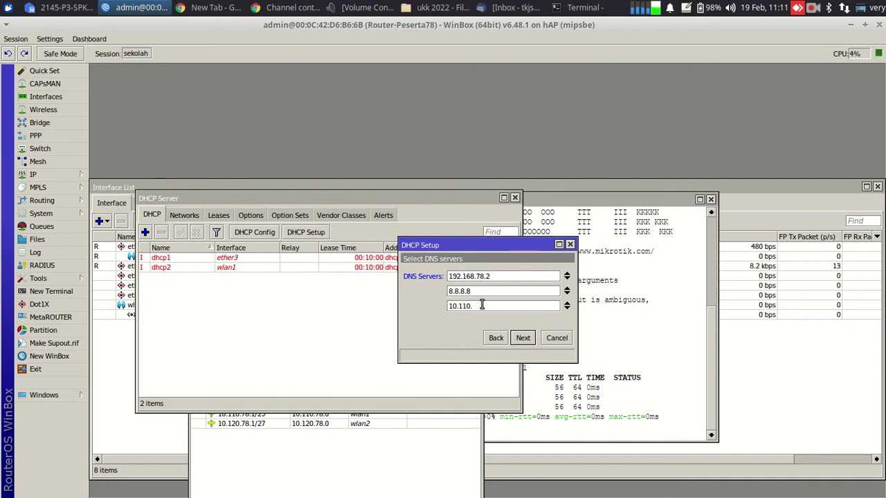
type("78.1")
left_click(522, 338)
left_click(522, 339)
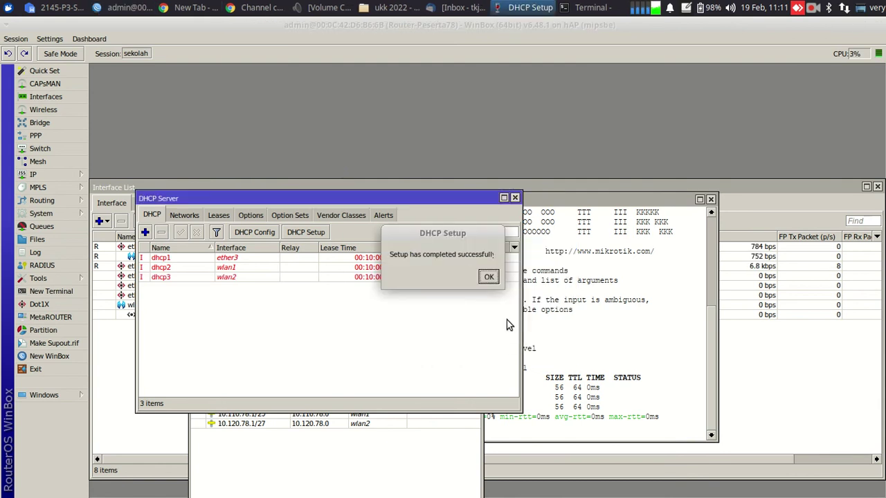
left_click(489, 278)
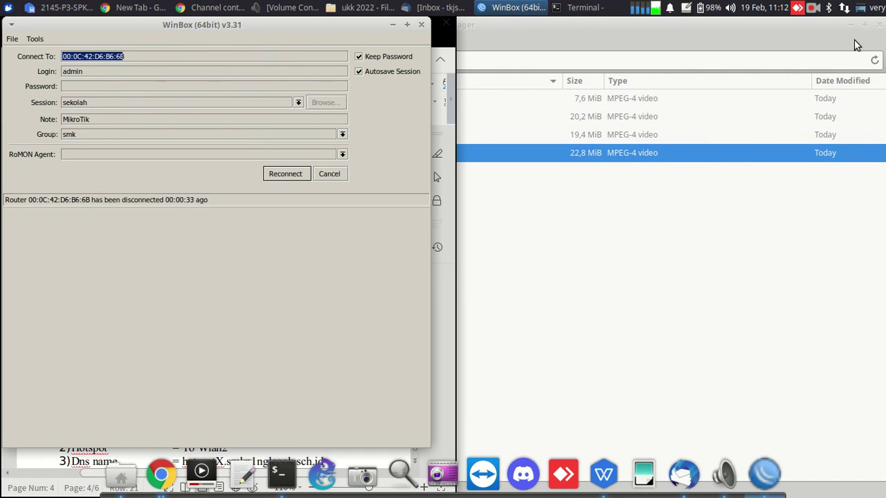
Switch the computer's Ethernet network to the Wired connection 1 profile and display its connection information
left_click(844, 8)
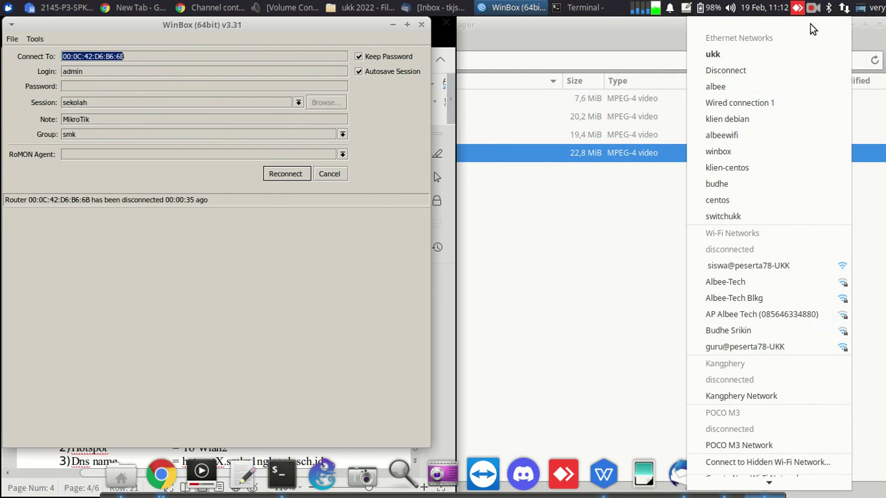
left_click(737, 107)
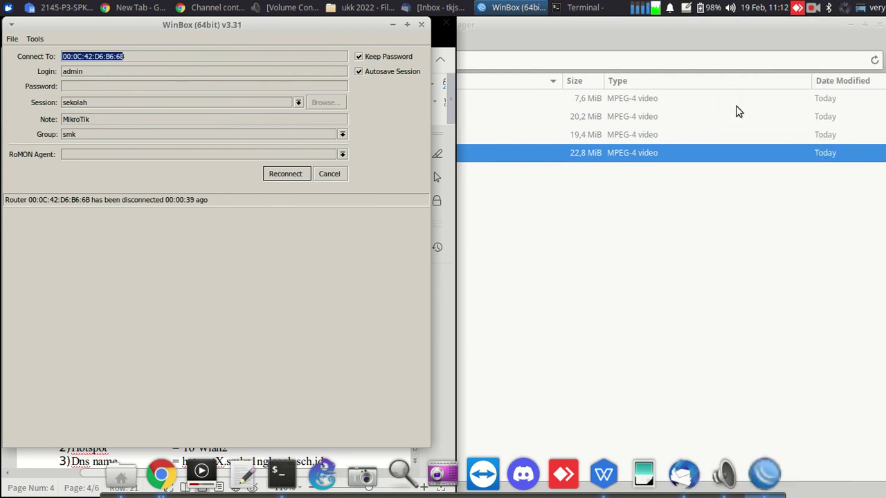
left_click(844, 8)
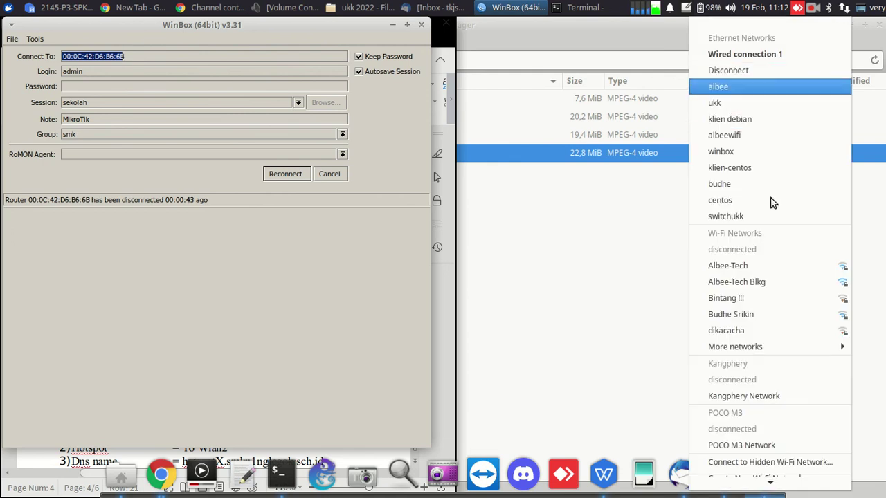
mouse_move(776, 485)
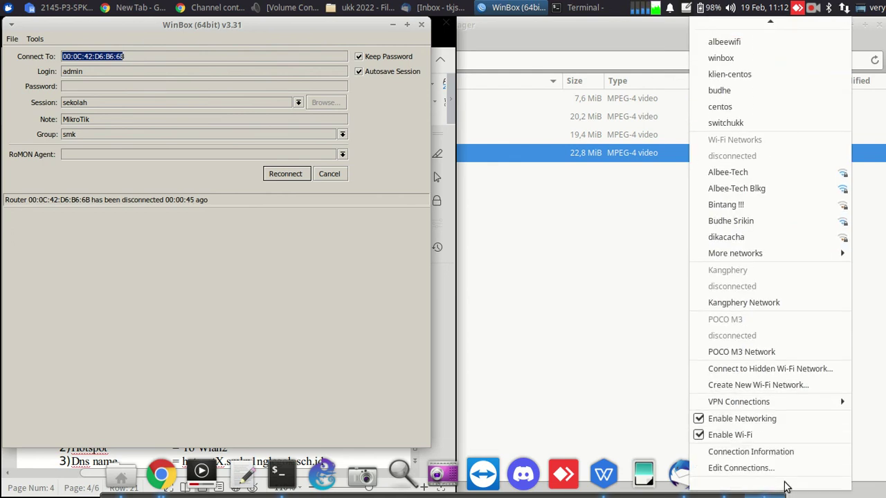
left_click(772, 453)
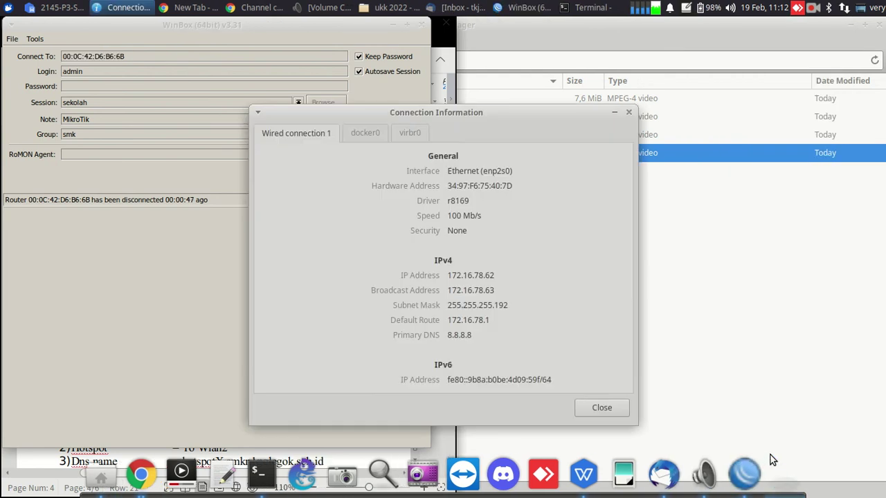
Reconnect WinBox to the neighbouring router Router-Peserta78 at 00:0C:42:D6:B6:6C as admin, entering the login password
left_click(167, 303)
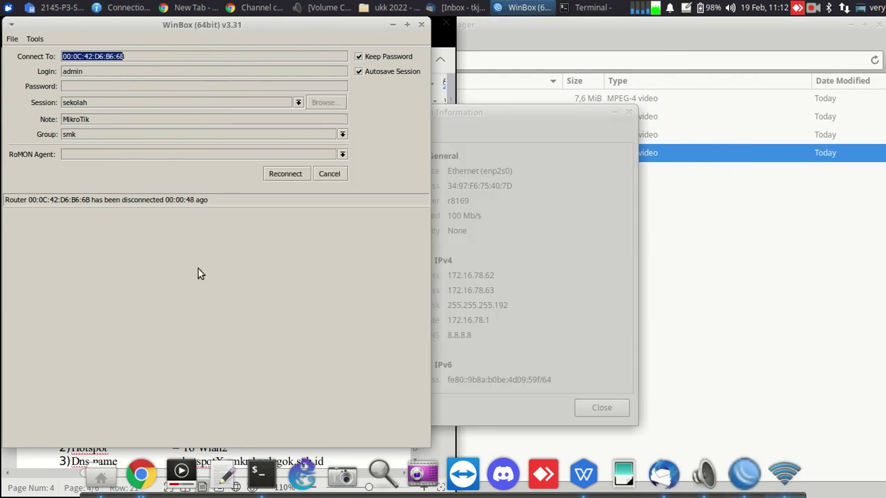
left_click(285, 174)
left_click(323, 176)
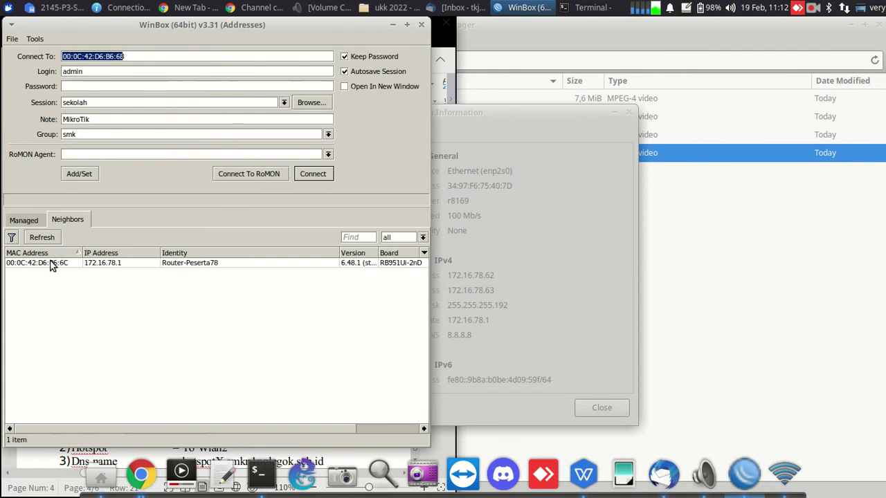
left_click(50, 263)
left_click(117, 85)
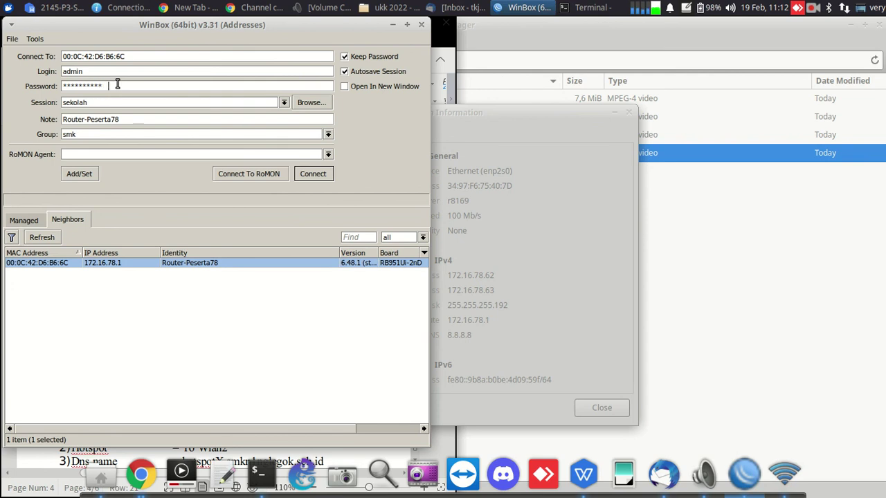
key("Return")
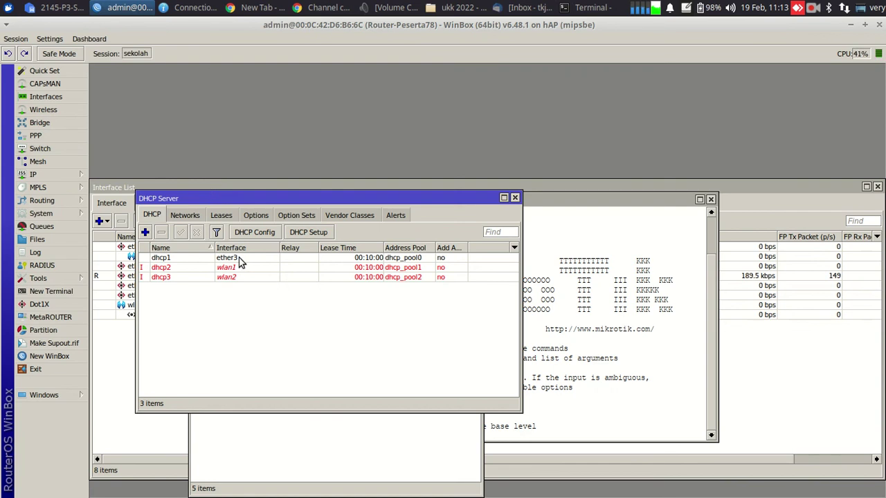
Examine the DHCP server leases and compare them with the computer's wired connection information
left_click(220, 214)
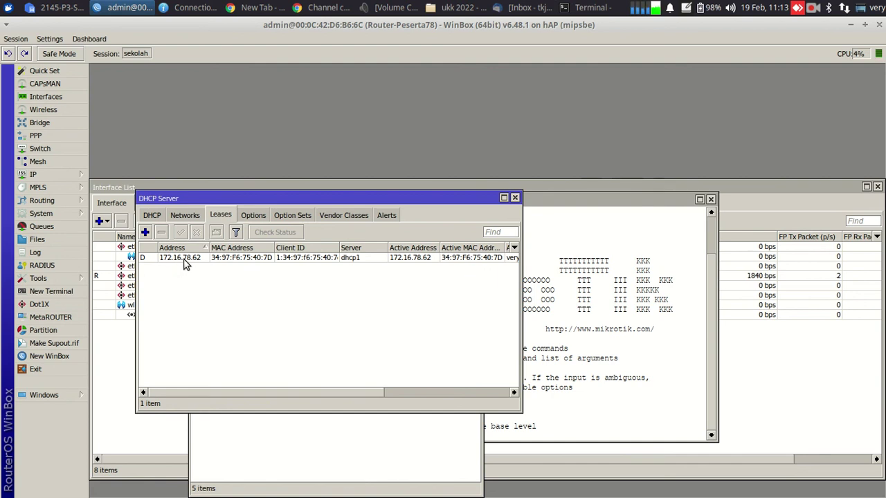
left_click(843, 10)
mouse_move(762, 477)
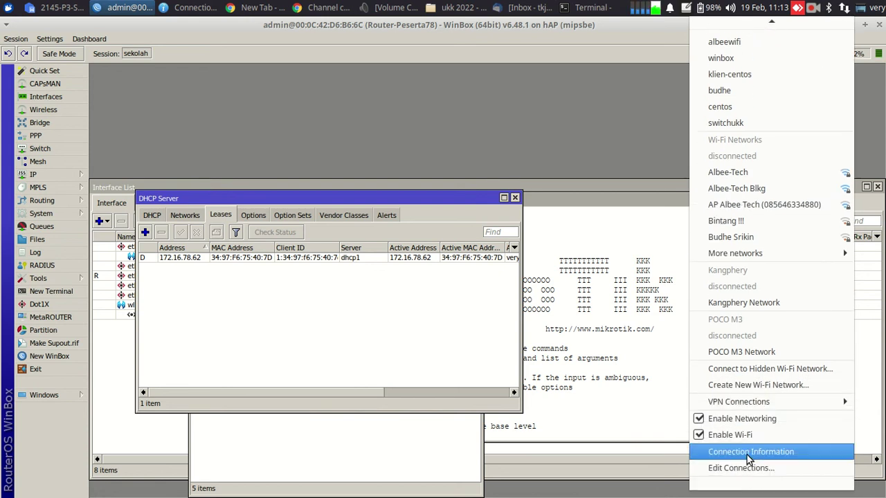
left_click(747, 452)
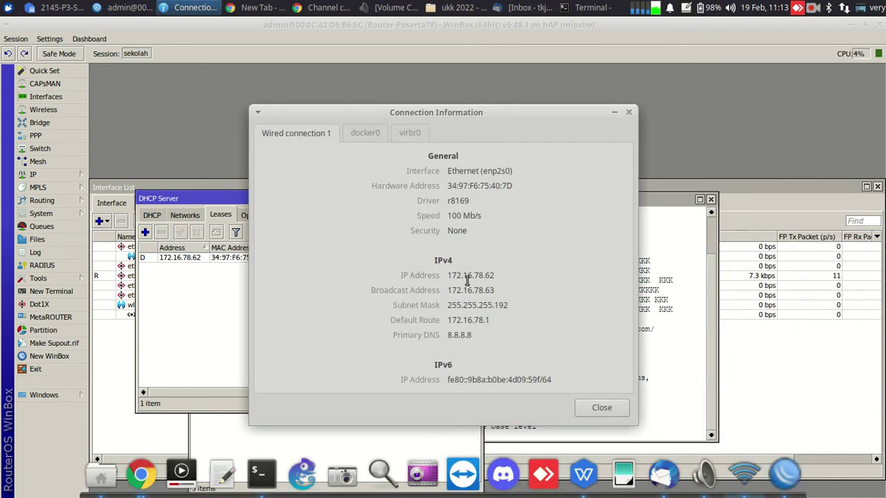
Display the DHCP server list and connect the computer to the guru@peserta78-UKK Wi-Fi network, entering the Wi-Fi password
left_click(153, 215)
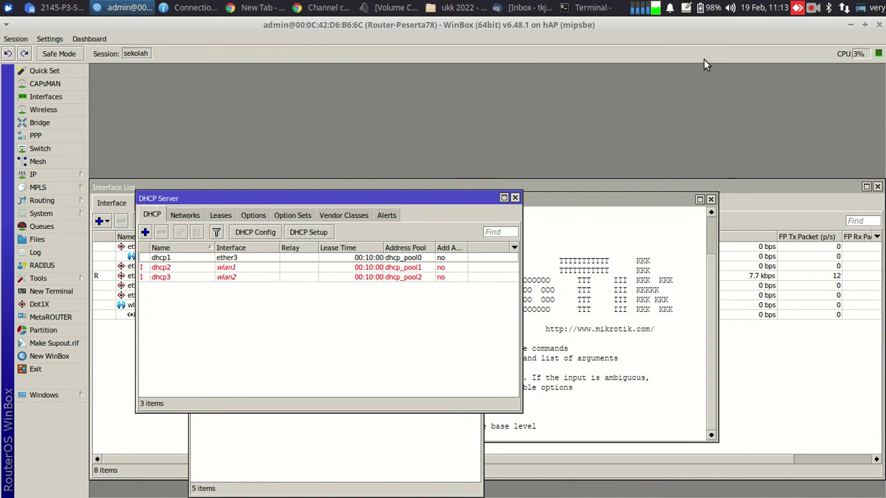
left_click(843, 9)
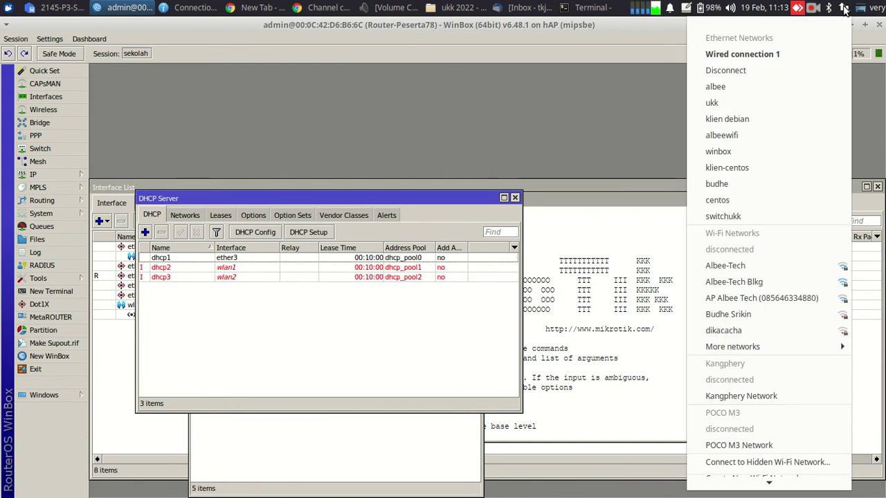
mouse_move(754, 353)
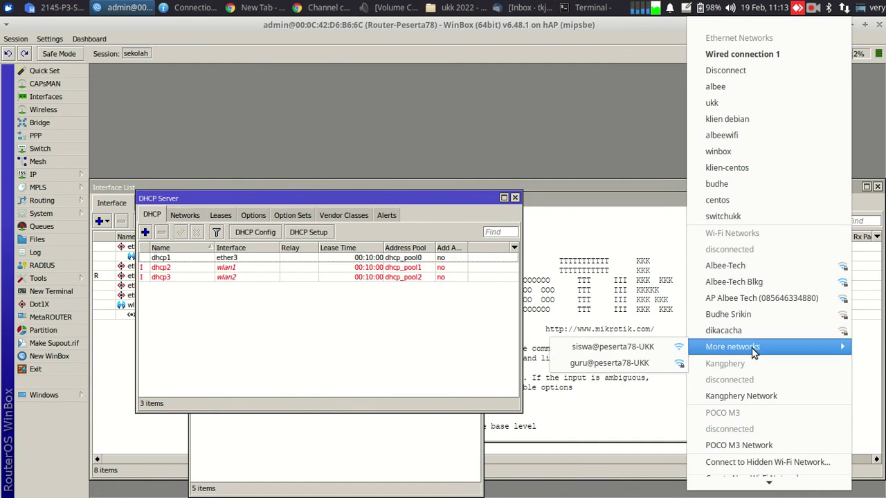
left_click(644, 366)
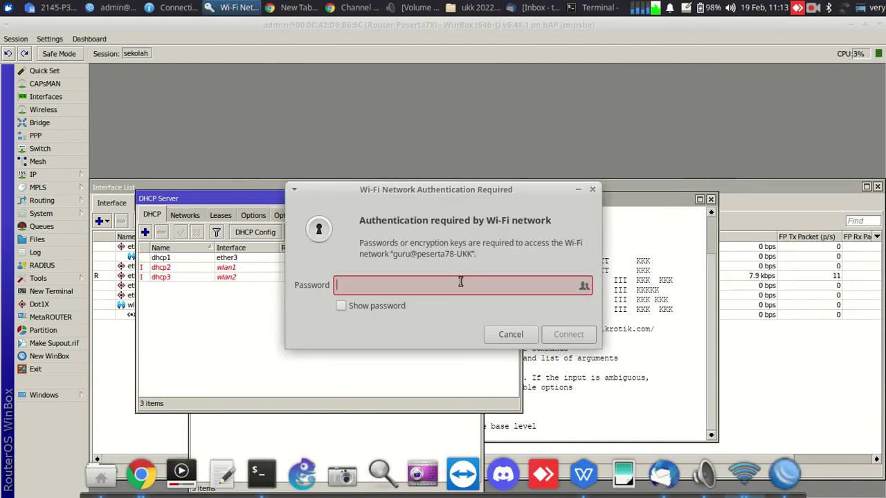
type("*********")
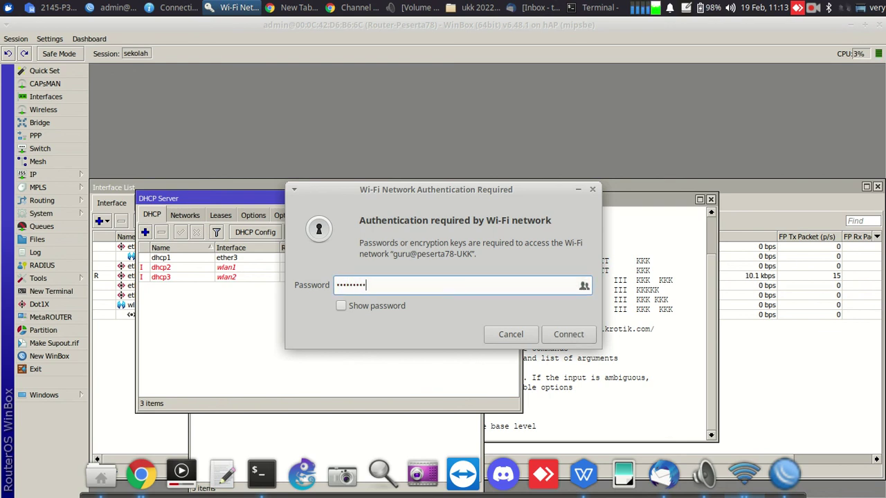
type("**")
left_click(342, 306)
left_click(564, 337)
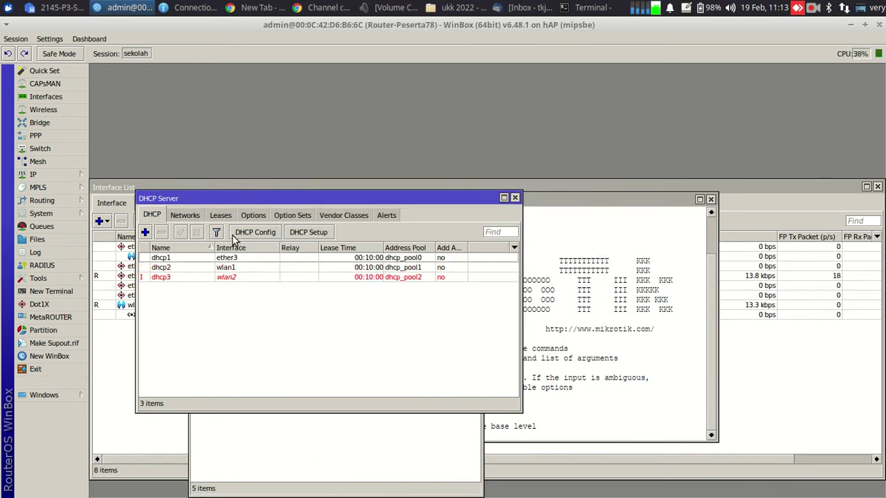
Examine the DHCP leases and the computer's connection information for the guru@peserta78-UKK Wi-Fi network
left_click(226, 217)
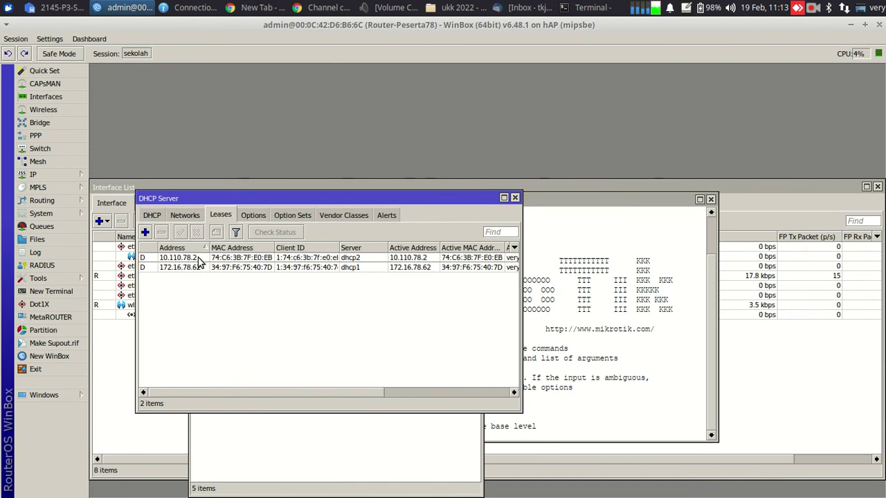
left_click(844, 9)
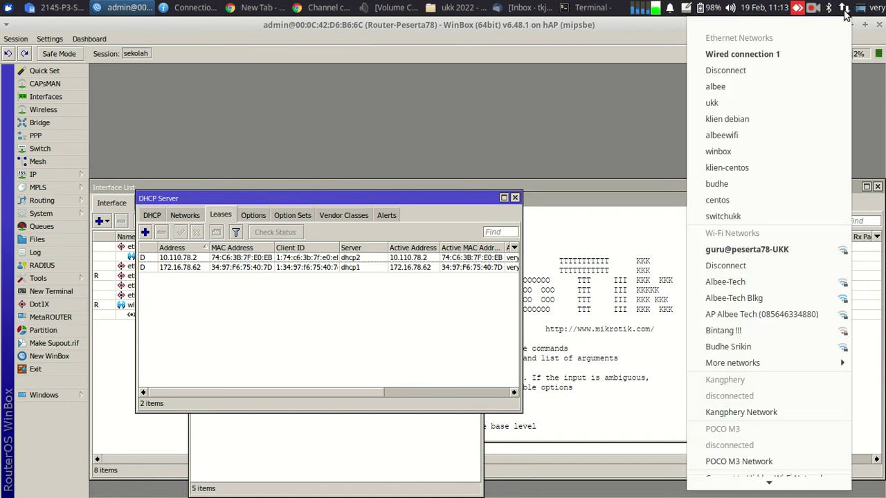
left_click(199, 7)
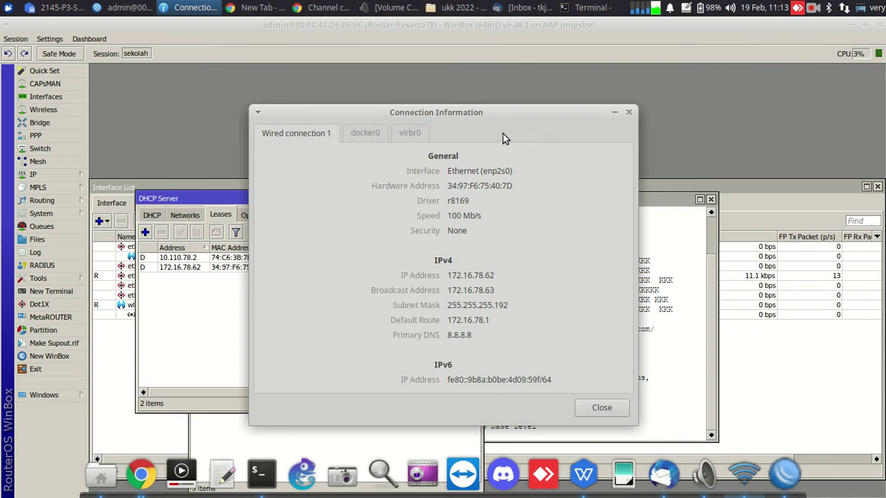
left_click(628, 113)
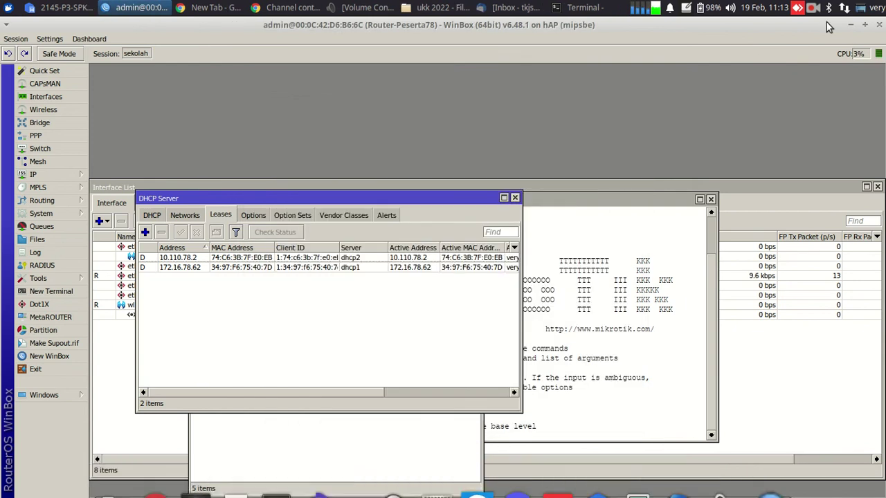
left_click(843, 11)
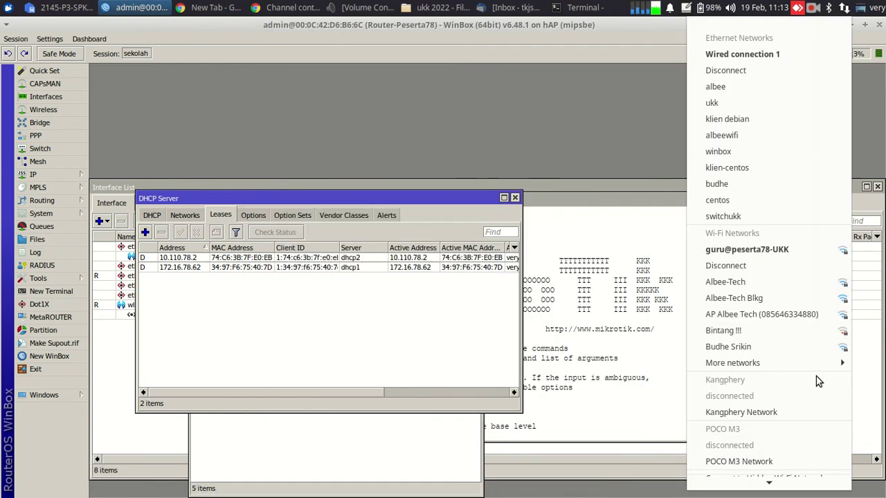
mouse_move(787, 480)
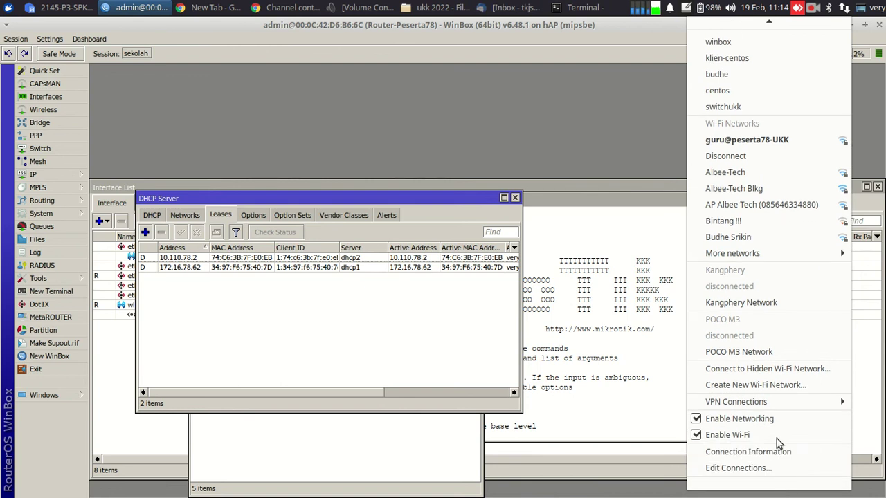
left_click(776, 448)
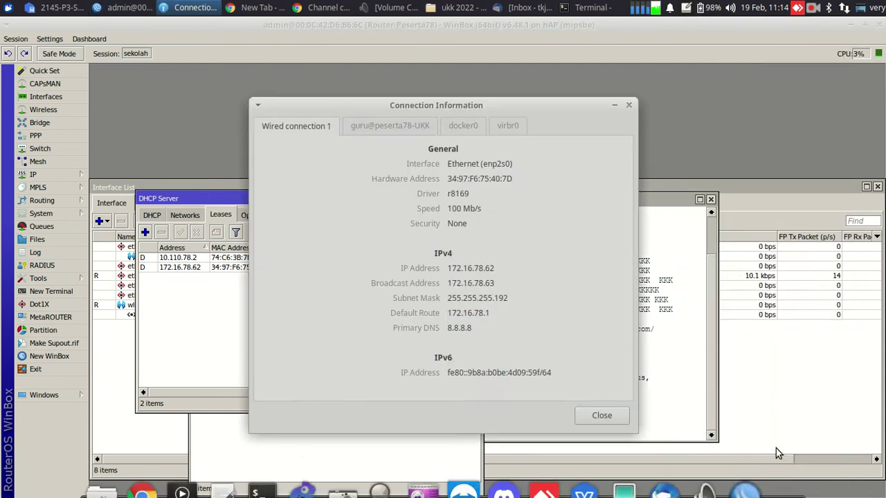
left_click(385, 127)
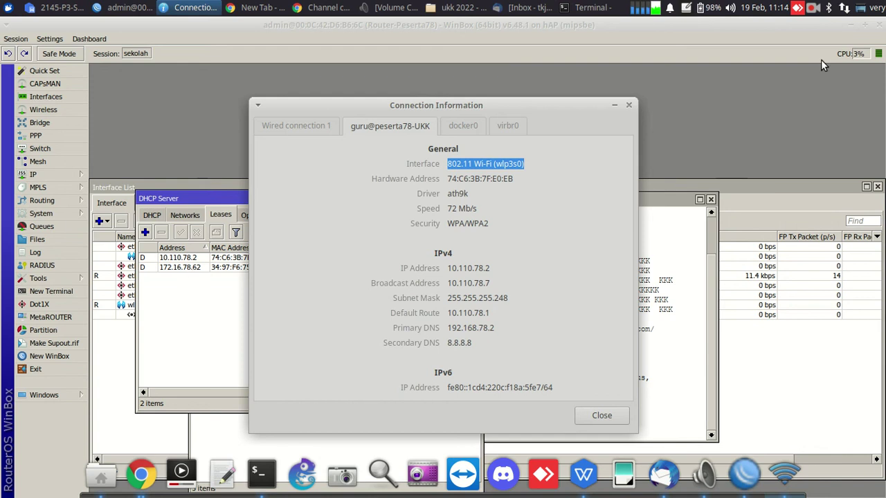
Connect the computer to the open siswa@peserta78-UKK Wi-Fi network
left_click(844, 9)
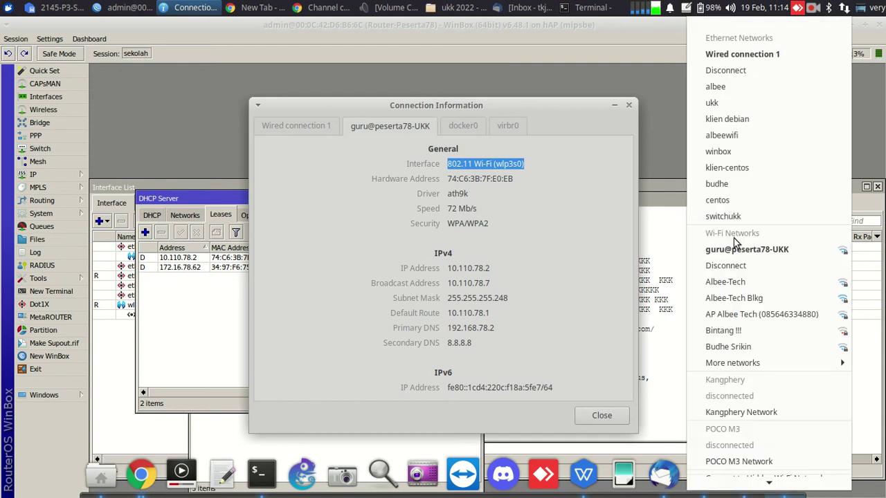
mouse_move(724, 368)
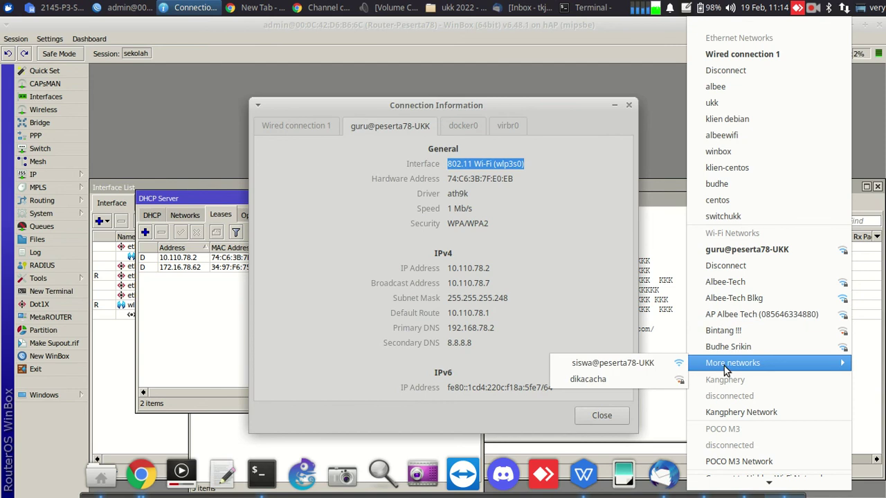
left_click(650, 368)
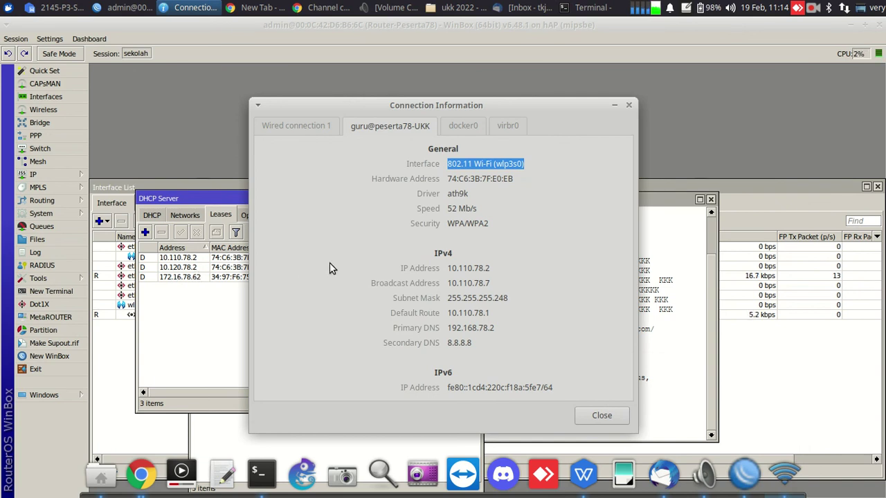
Reopen the connection information to check the addresses and DNS servers received on siswa@peserta78-UKK, and close it
left_click(629, 105)
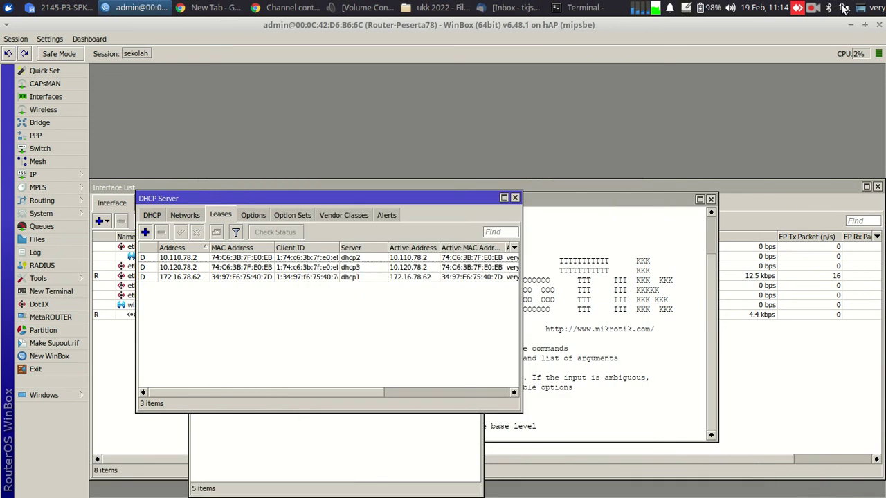
left_click(843, 9)
mouse_move(774, 484)
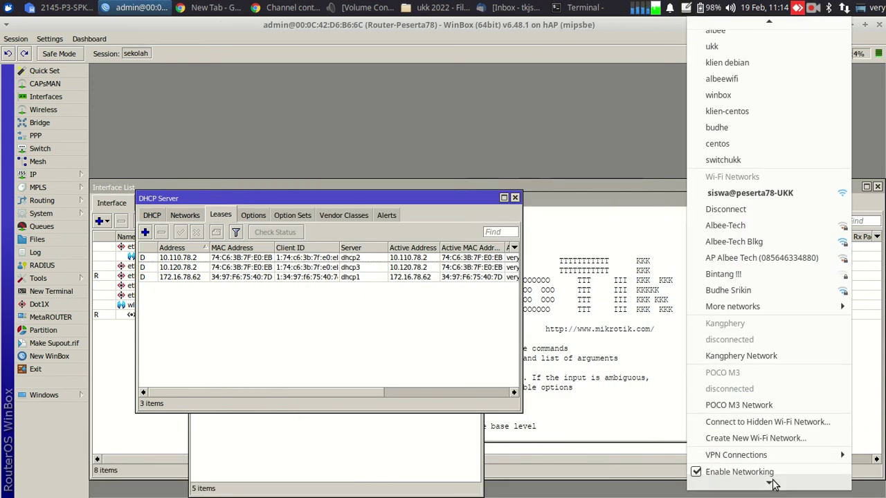
left_click(770, 451)
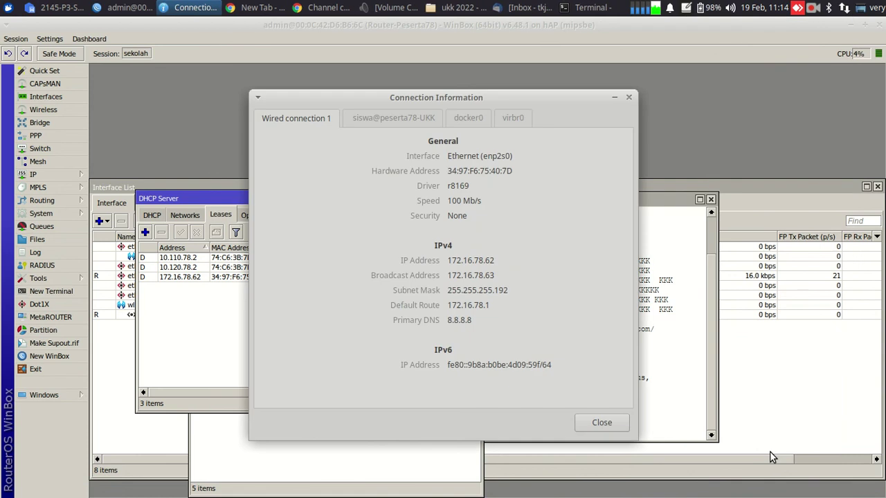
left_click(376, 119)
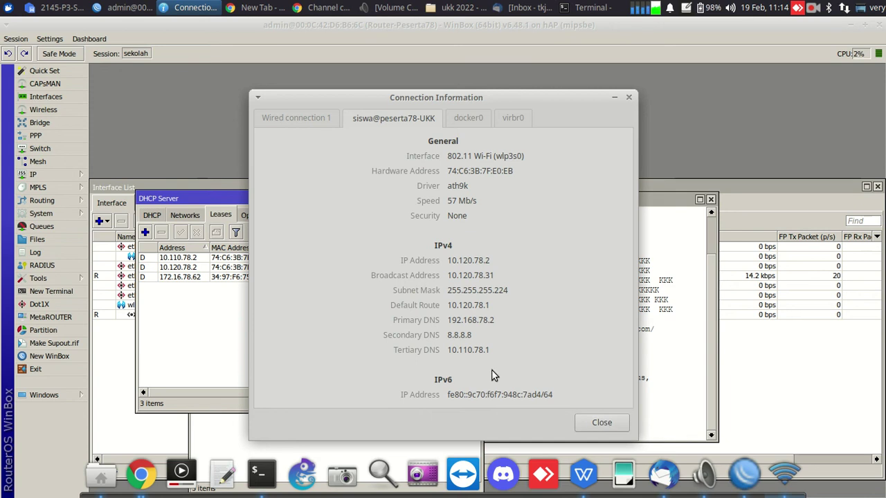
left_click(591, 423)
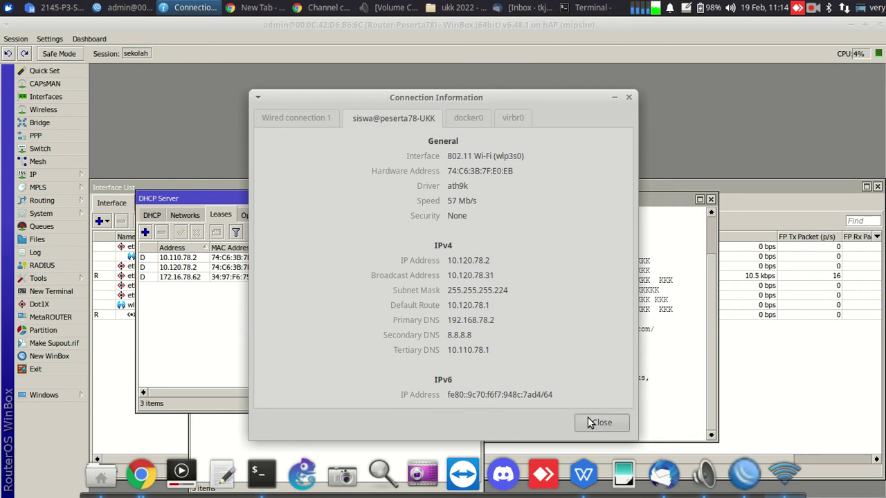
Set the third DNS server of the DHCP network 10.120.78.0/27 to 10.120.78.1
left_click(181, 216)
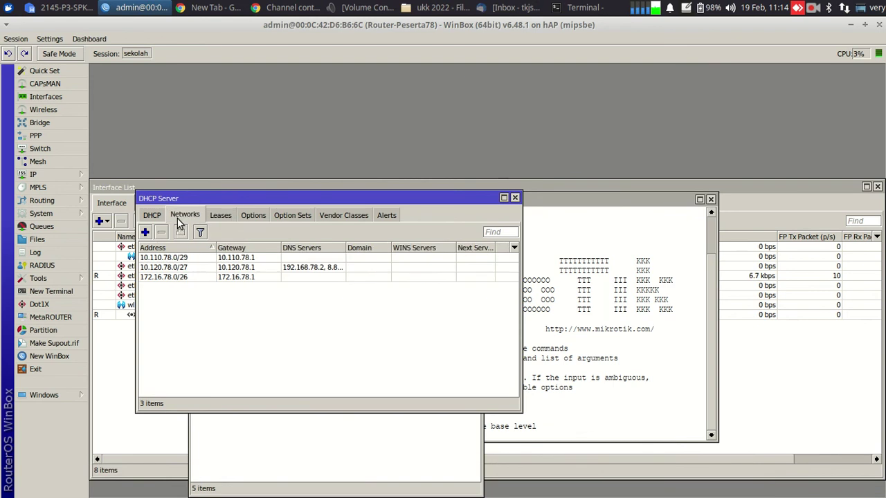
double_click(304, 270)
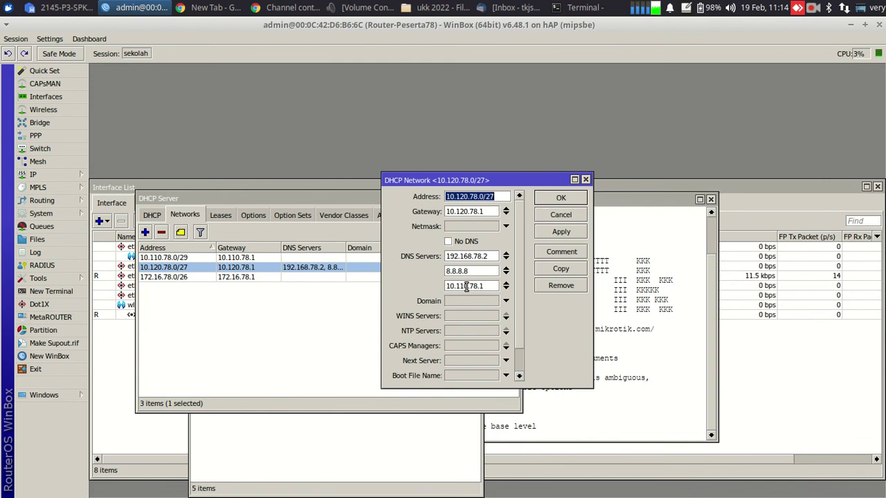
left_click(463, 287)
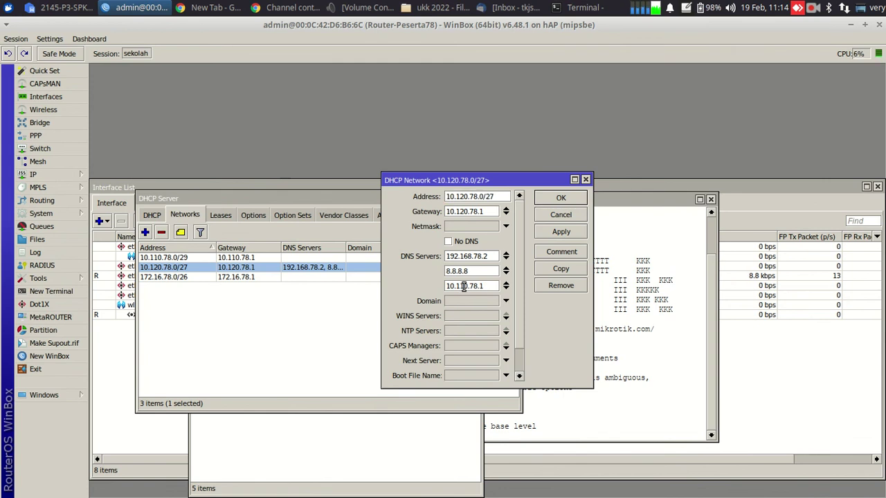
key("BackSpace")
type("2")
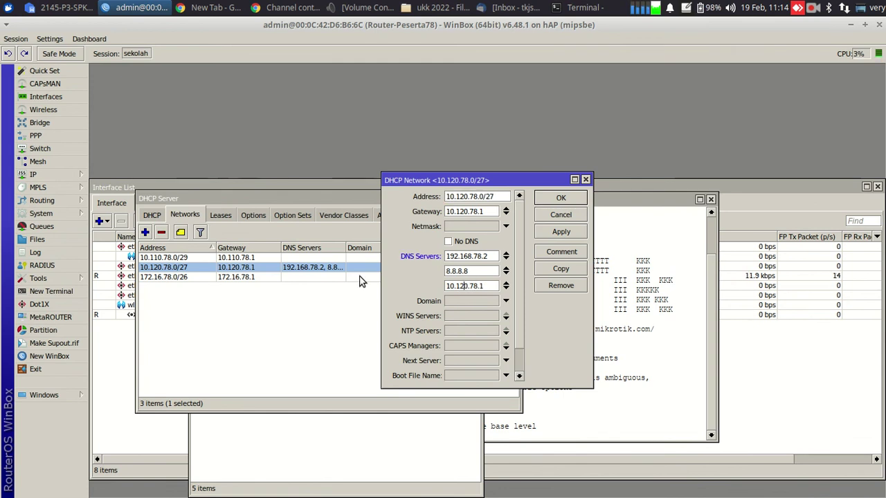
left_click(549, 199)
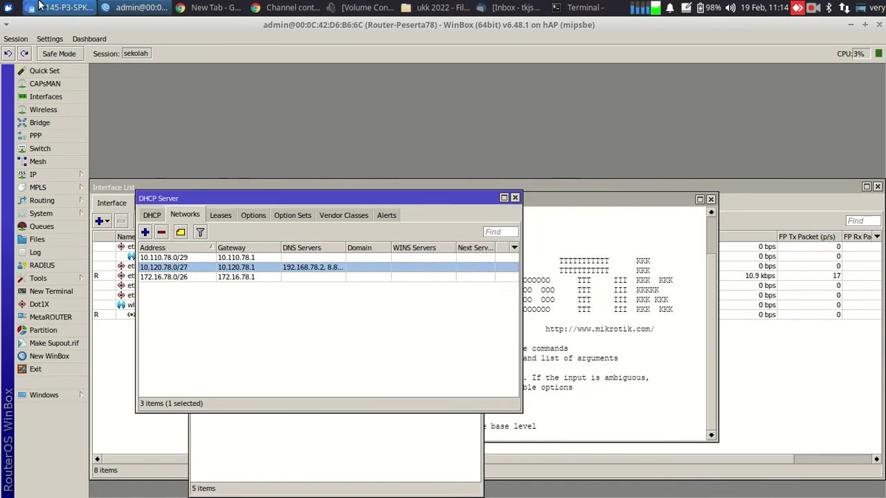
Switch to the task document in WPS and check the DHCP Server requirements
left_click(41, 6)
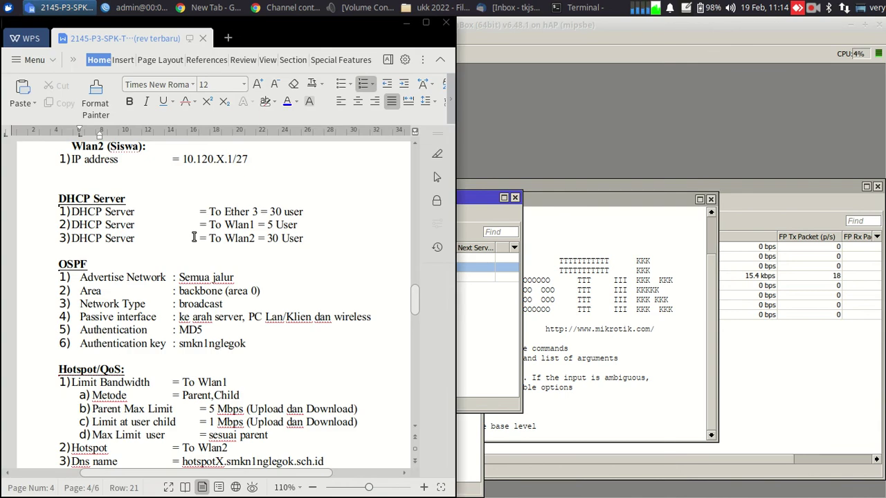